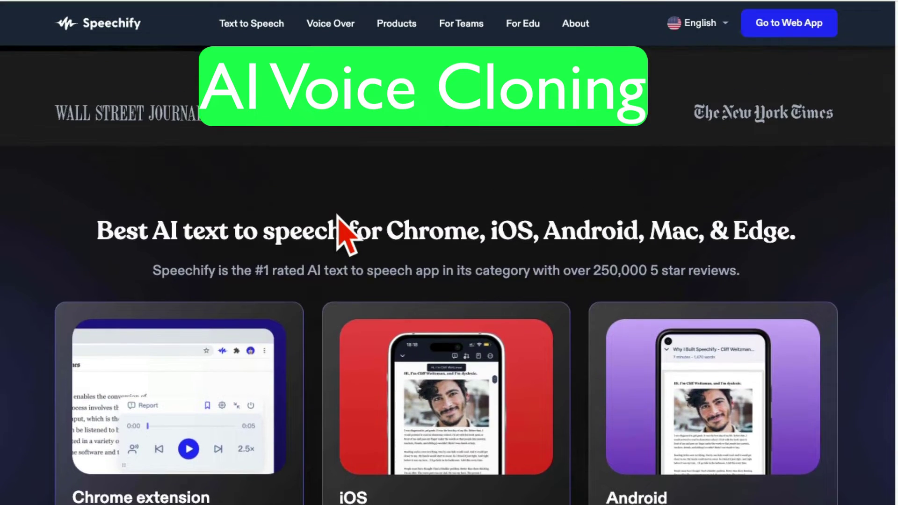
Go from the Speechify home page through Products > AI Voice Studio to the Voice Cloning page
scroll(337, 216, "up", 6)
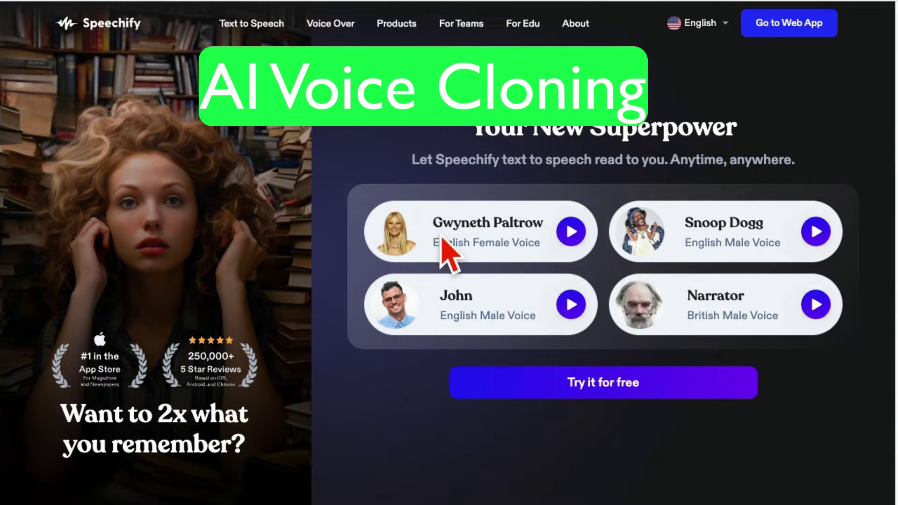
scroll(527, 271, "down", 5)
scroll(582, 275, "up", 5)
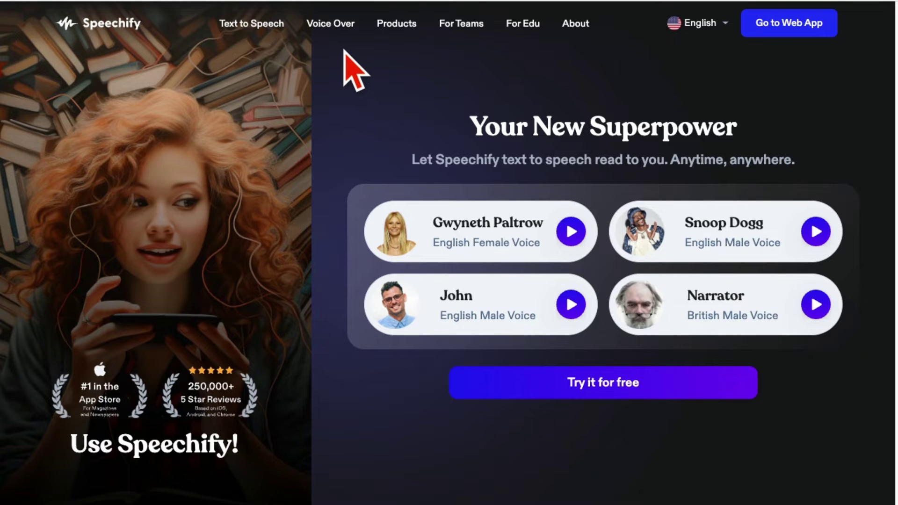
mouse_move(401, 34)
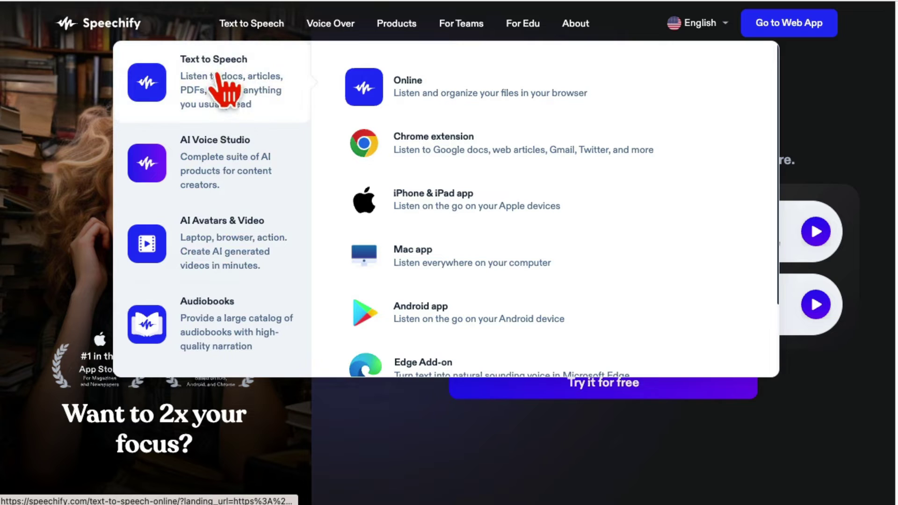
mouse_move(189, 164)
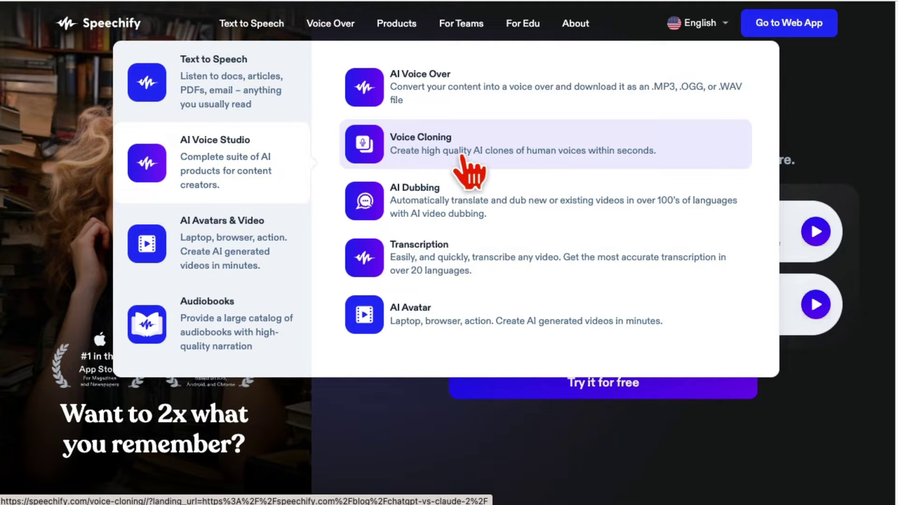
left_click(509, 155)
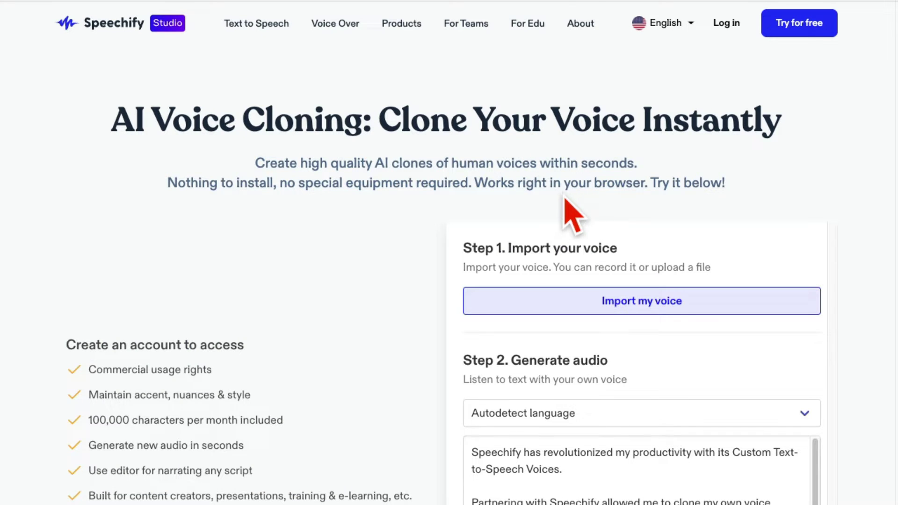
left_click_drag(479, 164, 700, 201)
scroll(734, 215, "down", 1)
scroll(740, 224, "down", 7)
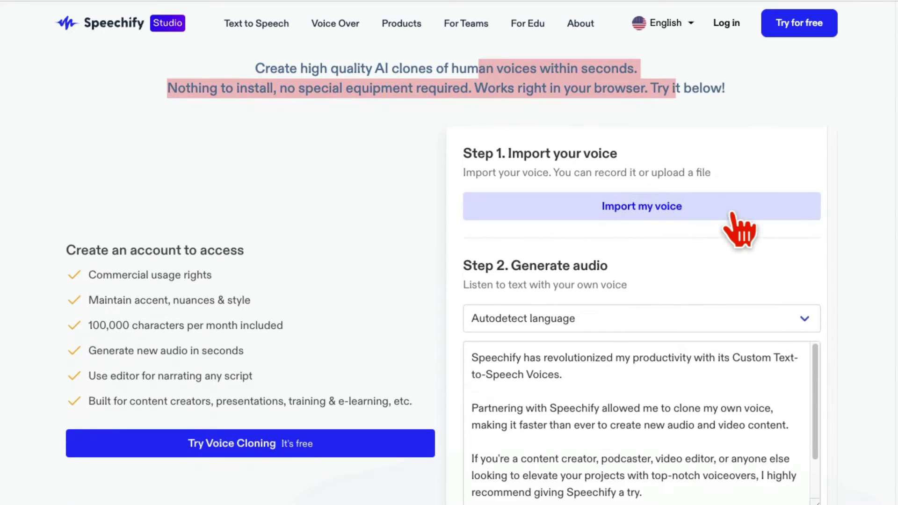
scroll(779, 220, "up", 6)
scroll(776, 219, "down", 6)
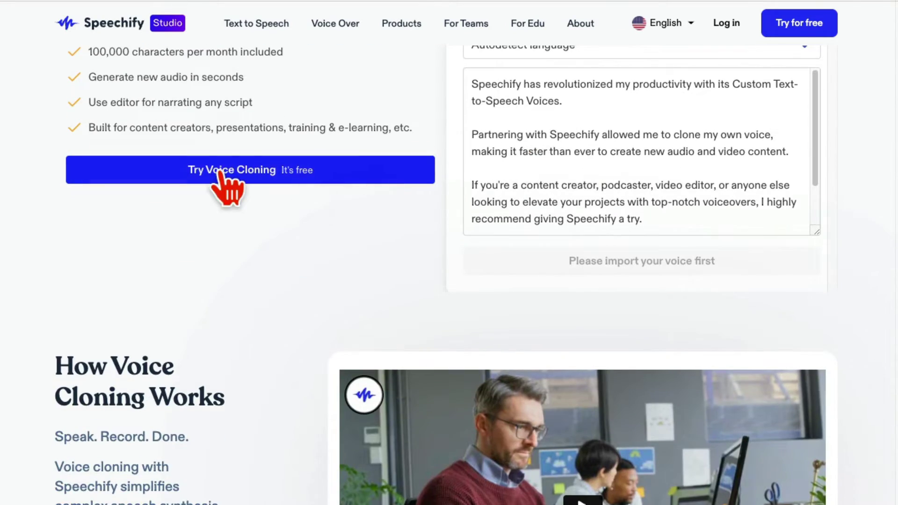
Start the free voice cloning trial and sign in with the saved account credentials
left_click(218, 171)
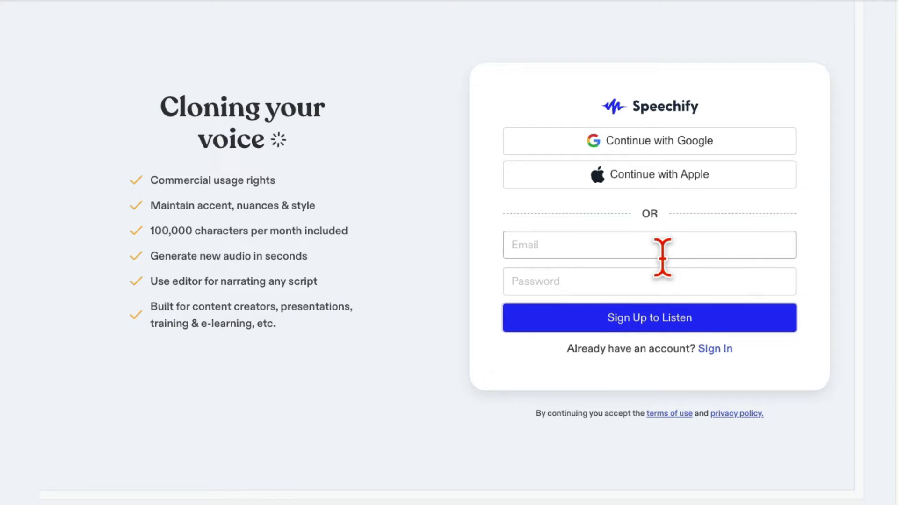
left_click(715, 349)
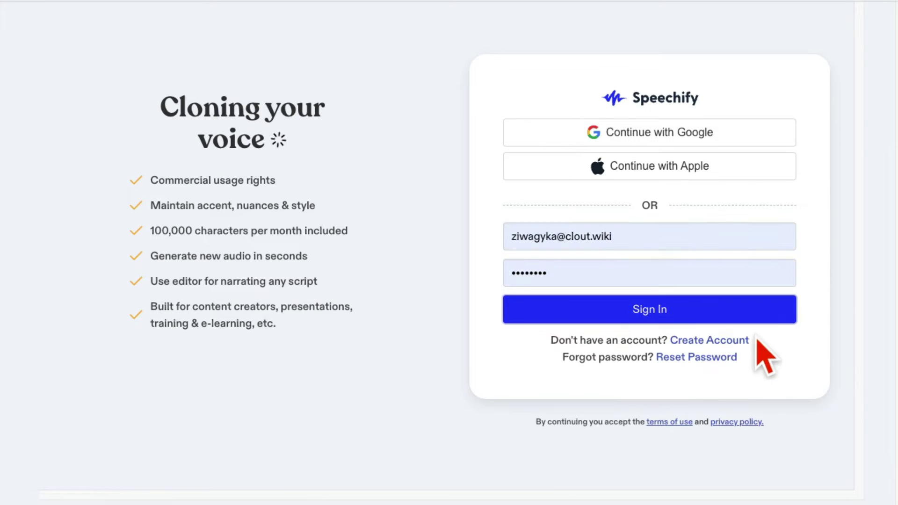
left_click(647, 316)
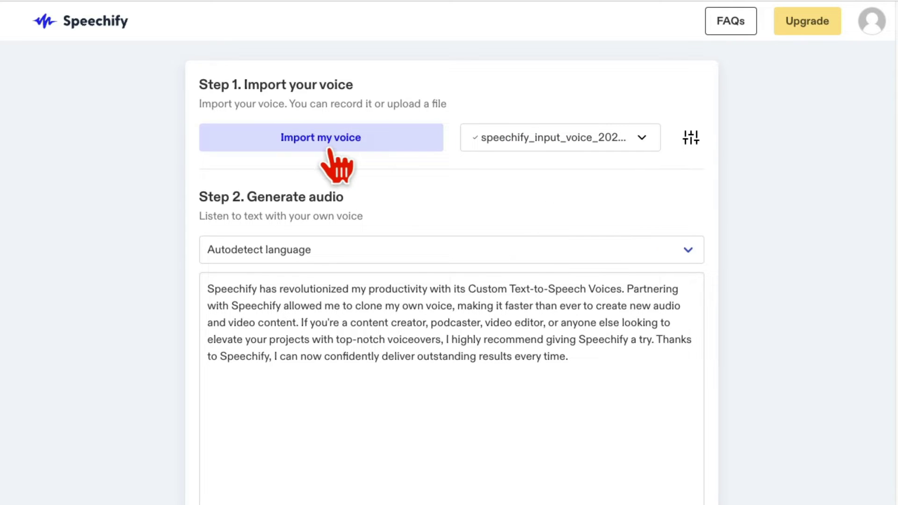
Bring up the Import my voice dialog from Step 1 of the cloning workspace
left_click(300, 140)
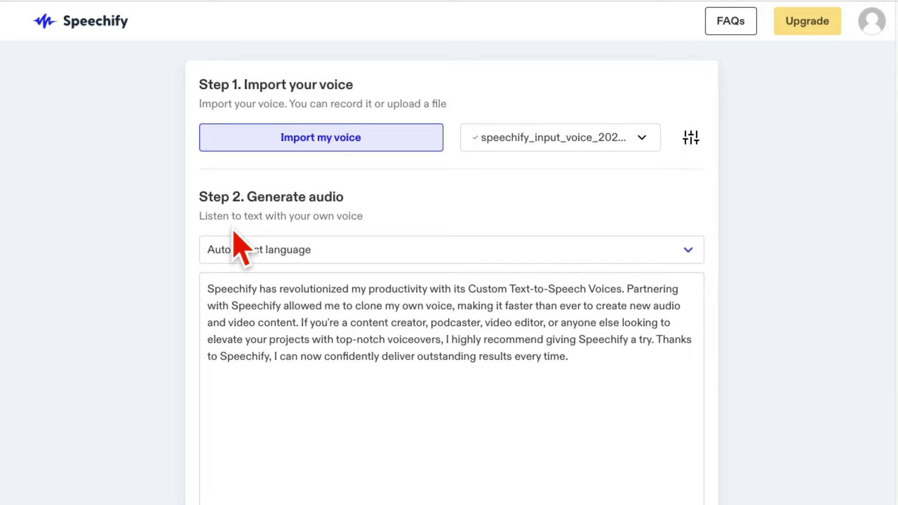
mouse_move(371, 330)
left_click(319, 137)
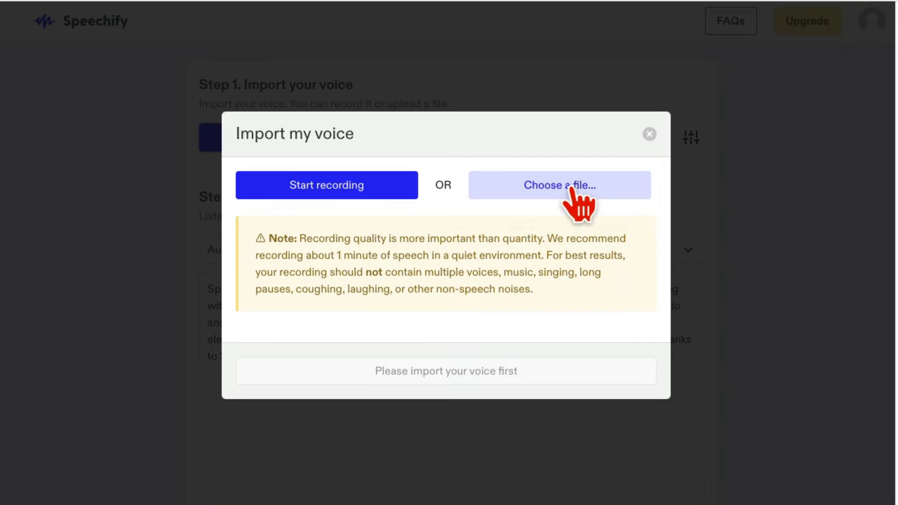
Record a 13-second voice sample by reading the reference script aloud
left_click(330, 196)
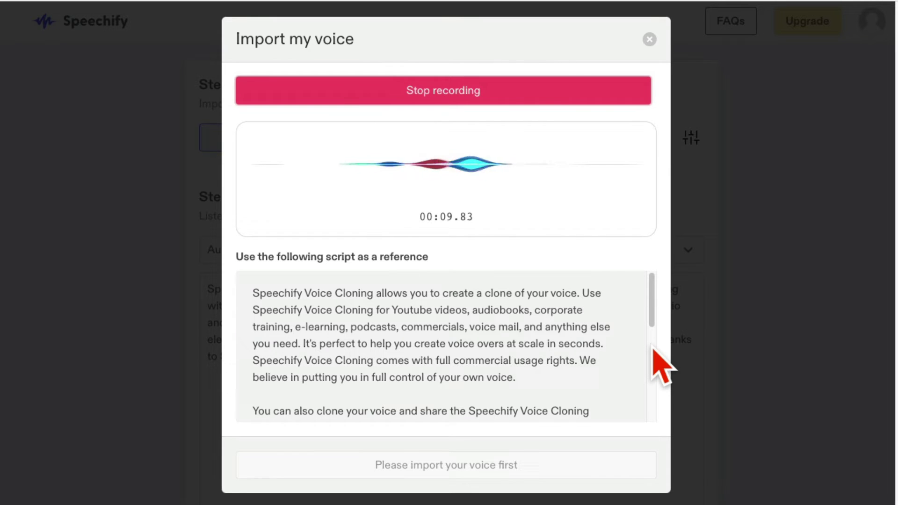
scroll(652, 361, "down", 1)
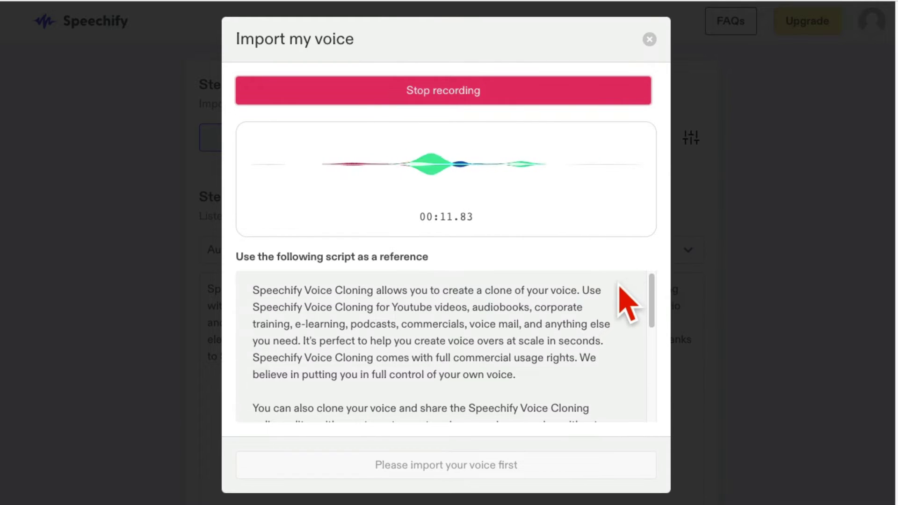
scroll(620, 295, "down", 1)
left_click(476, 94)
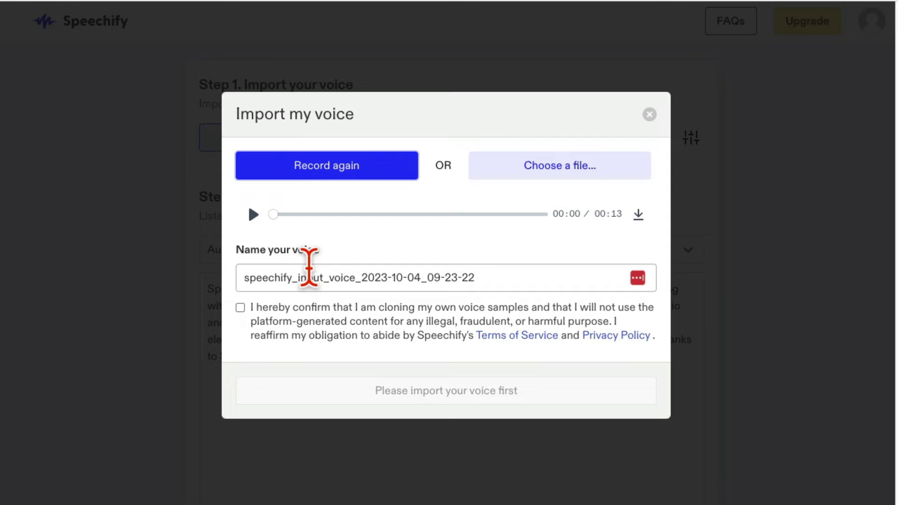
Import the recording under the default name speechify_input_voice_2023-10-04_09-23-22, confirming it is your own voice
left_click(513, 278)
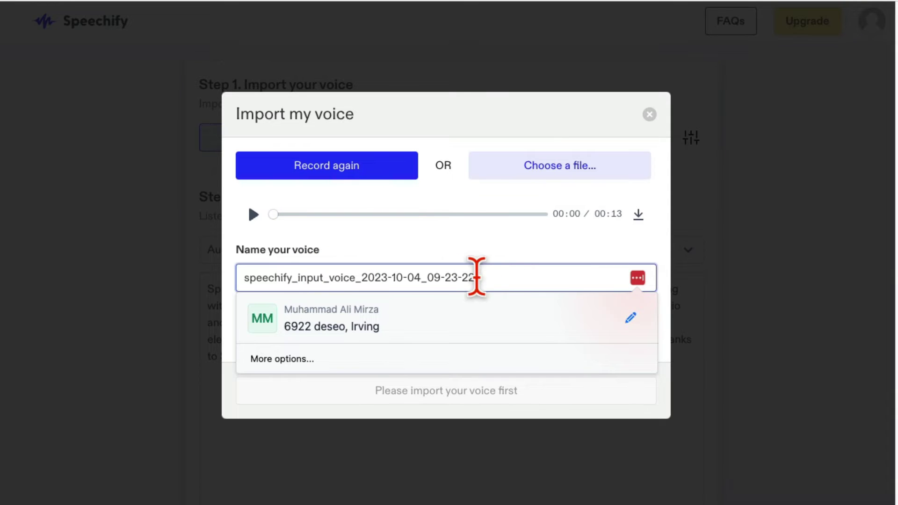
left_click(475, 257)
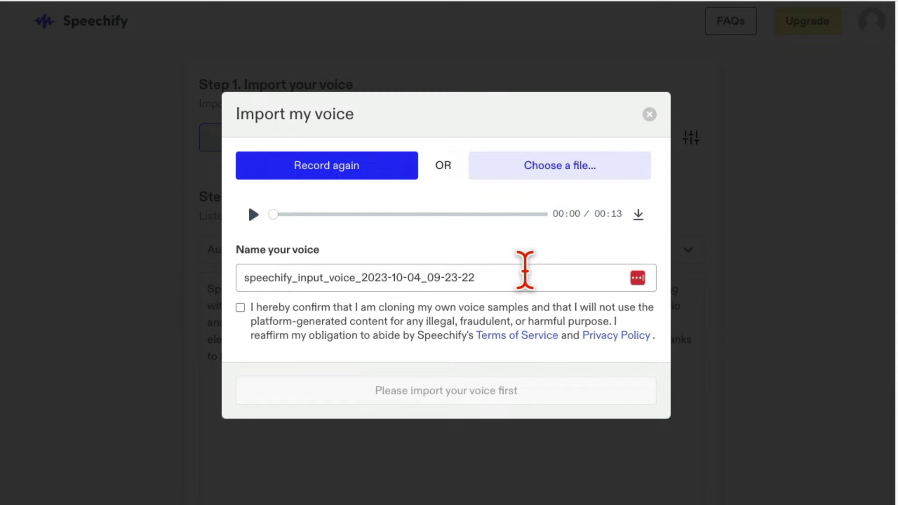
left_click(240, 308)
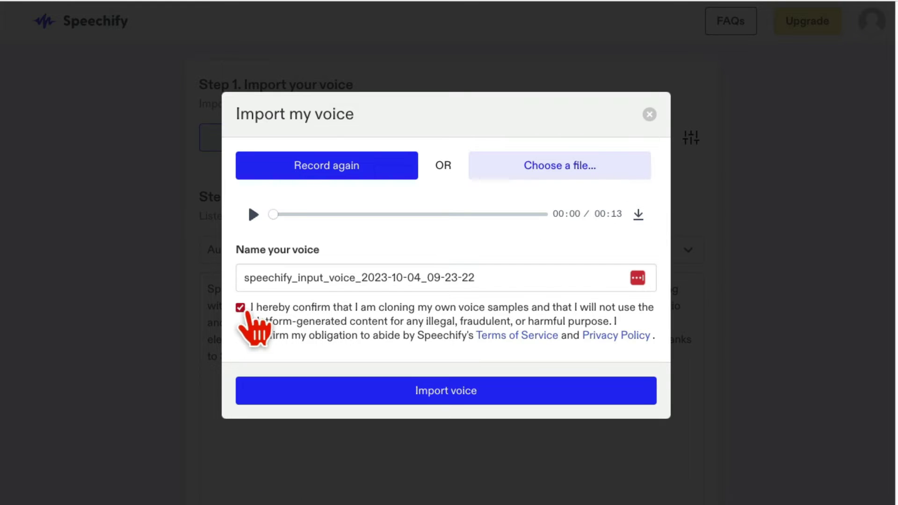
left_click(447, 393)
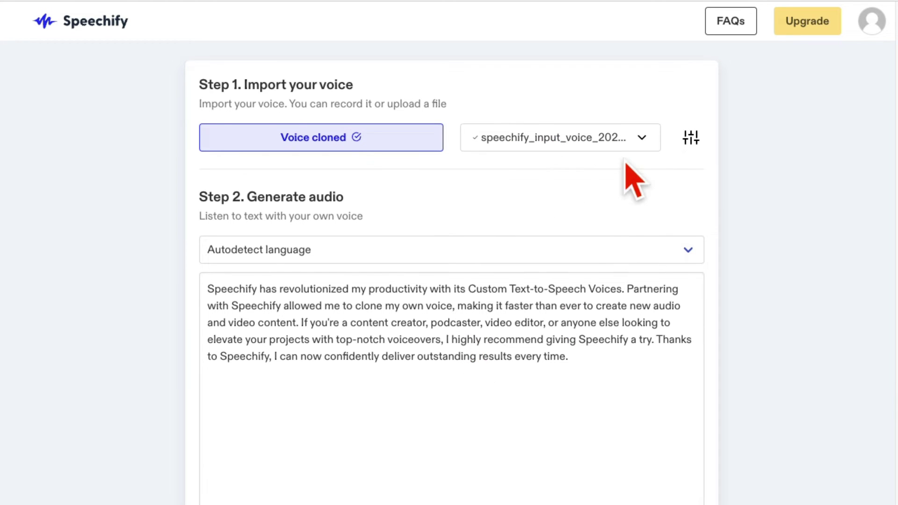
left_click(632, 144)
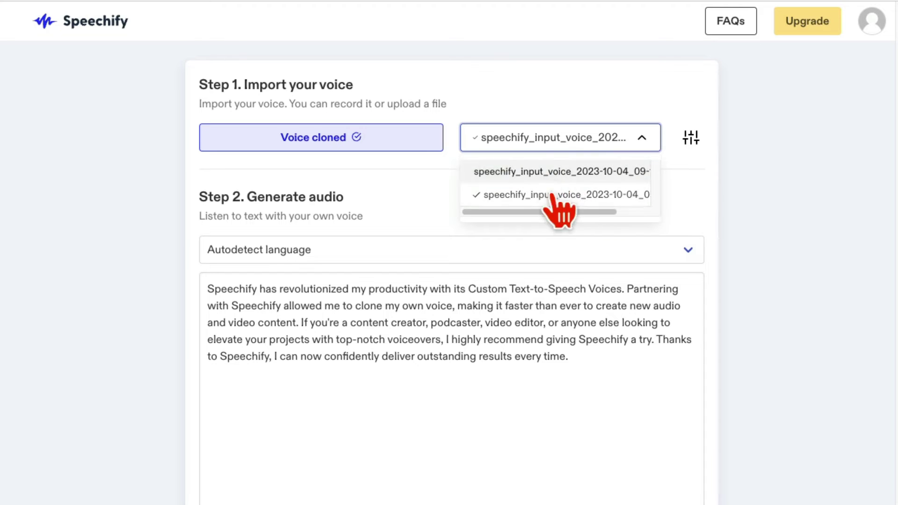
left_click(712, 208)
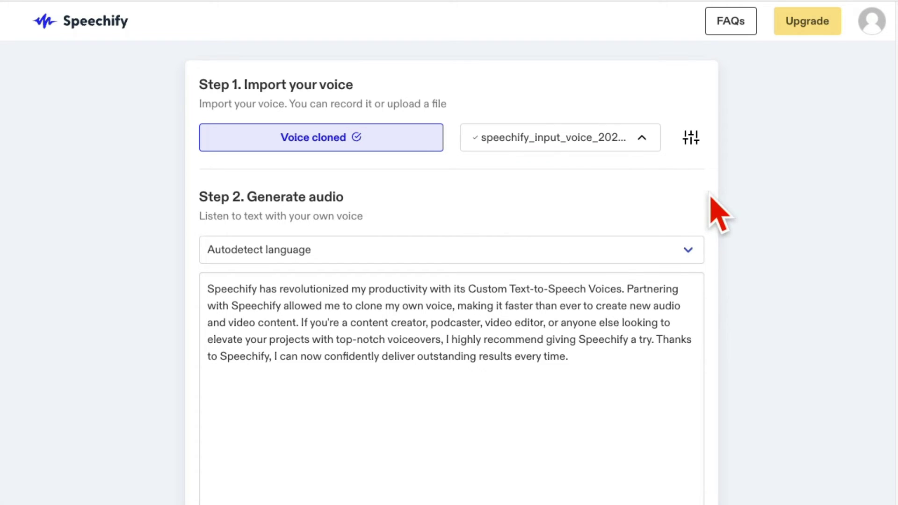
left_click_drag(567, 357, 273, 290)
scroll(387, 314, "down", 1)
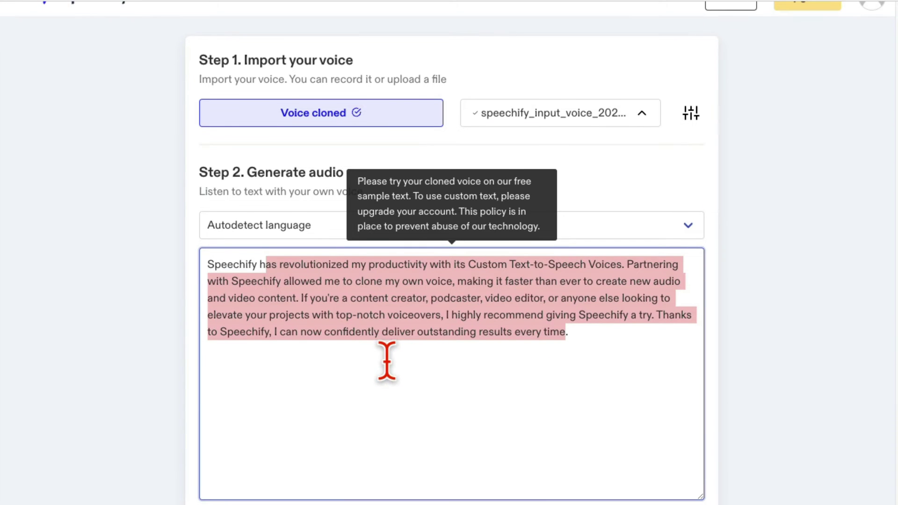
scroll(387, 360, "down", 1)
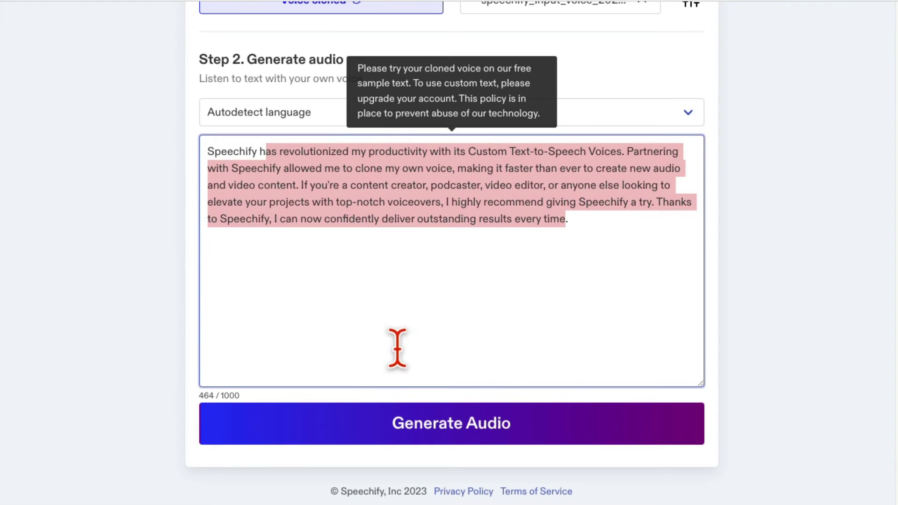
left_click(397, 354)
left_click_drag(223, 80, 341, 87)
left_click_drag(587, 235, 233, 152)
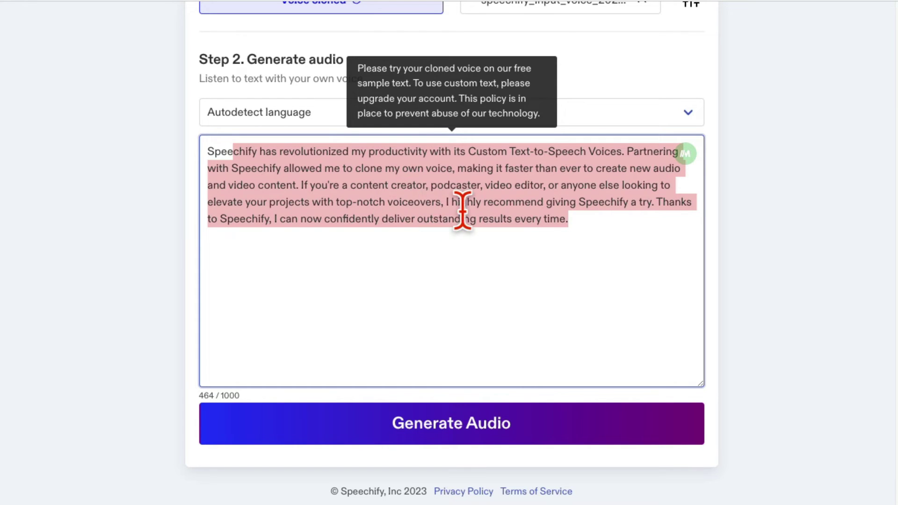
double_click(567, 219)
key("ctrl+a")
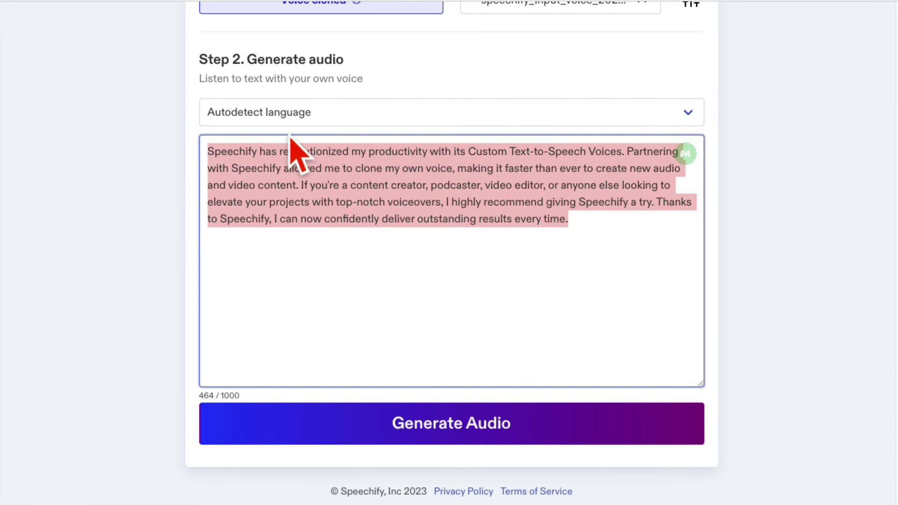
left_click(290, 118)
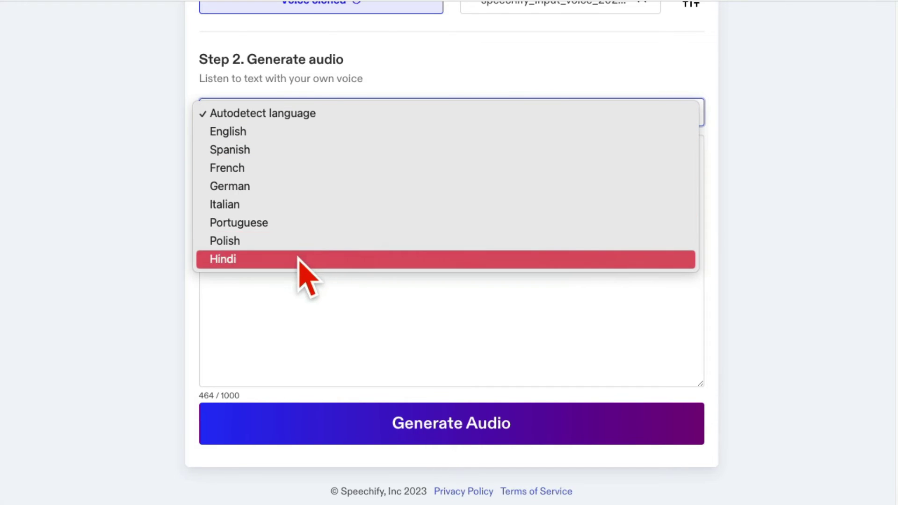
left_click(283, 118)
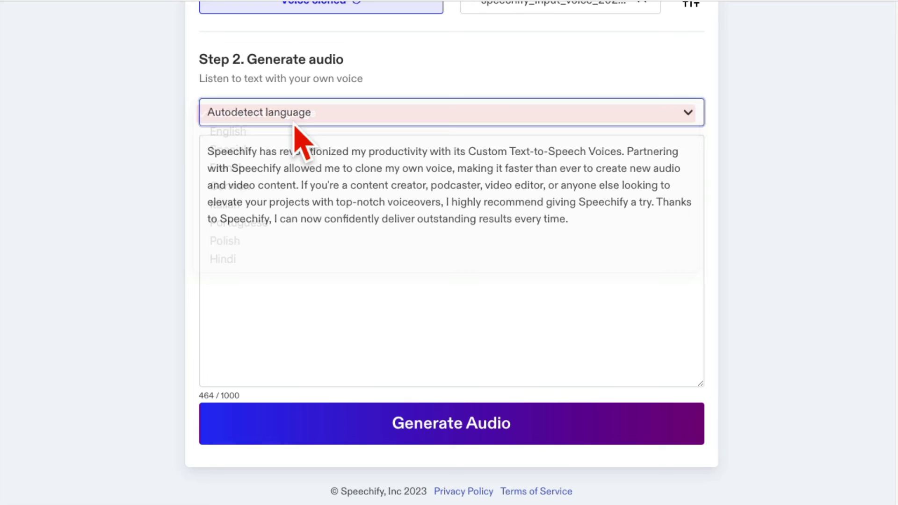
left_click(507, 242)
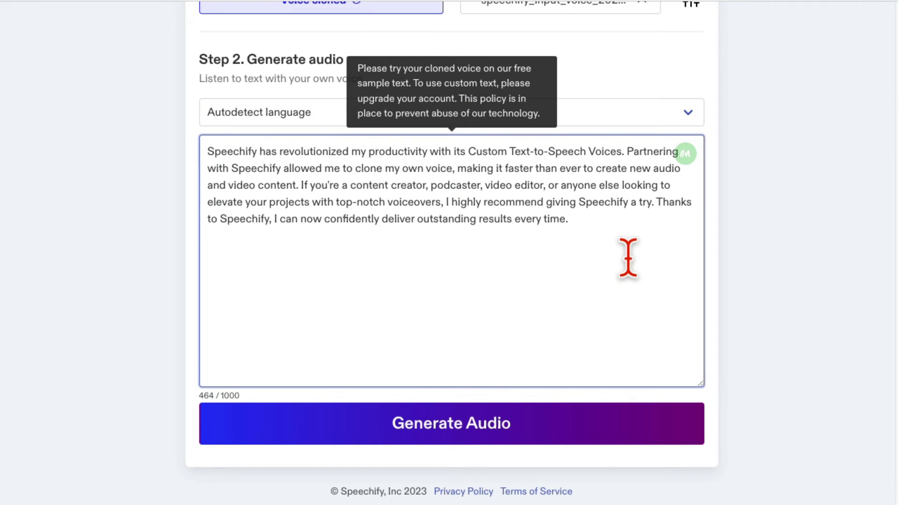
Generate the 28-second audio of the sample text in the cloned voice
scroll(782, 426, "down", 1)
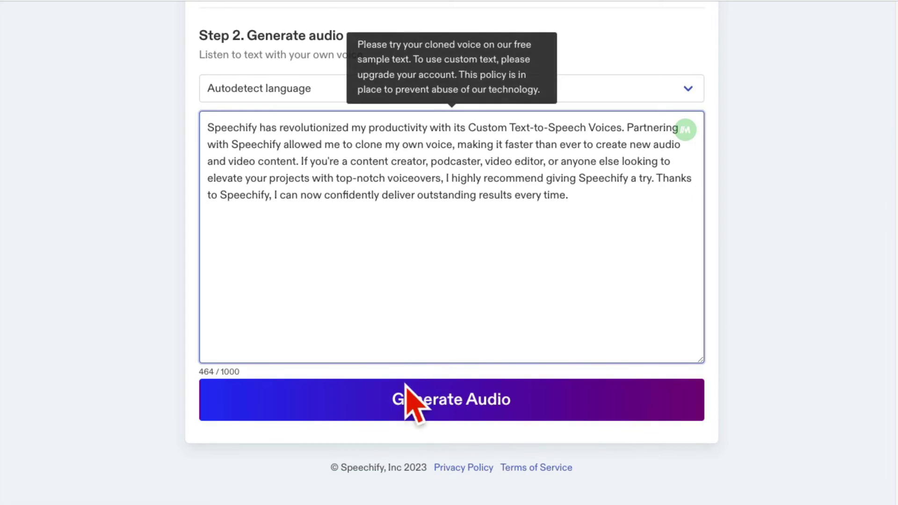
left_click(442, 408)
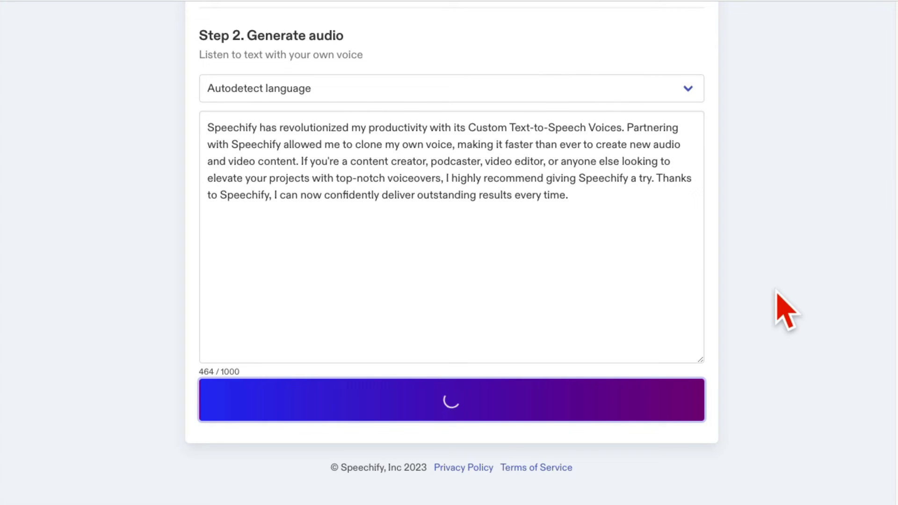
scroll(742, 202, "up", 3)
scroll(604, 280, "down", 2)
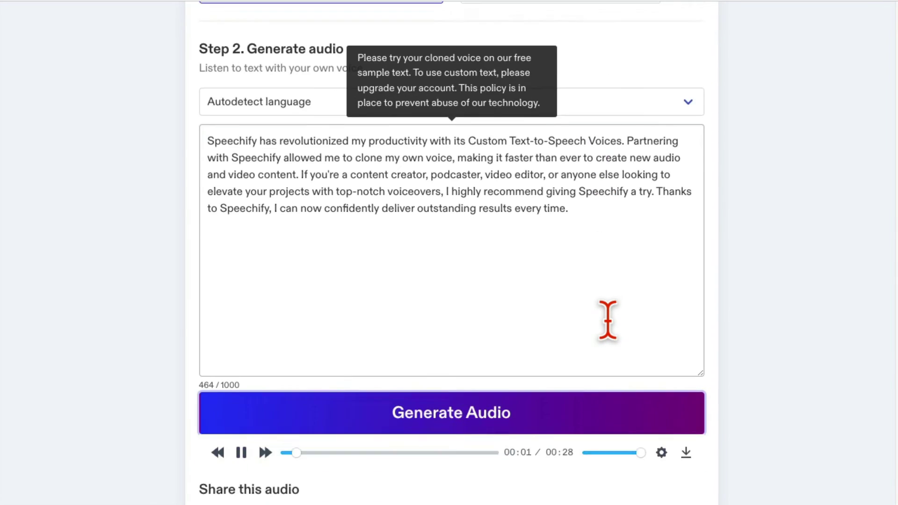
scroll(608, 320, "down", 3)
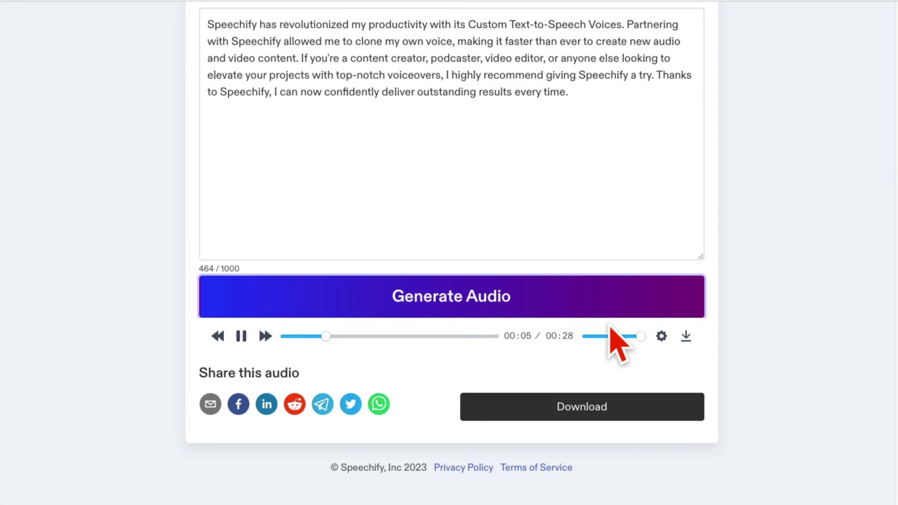
Play the generated clip and pause it at 00:14
left_click(241, 336)
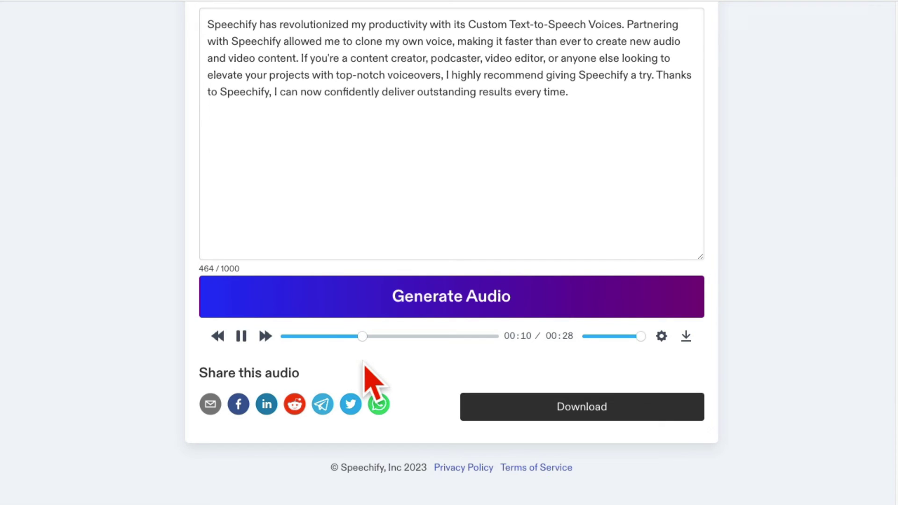
left_click(242, 337)
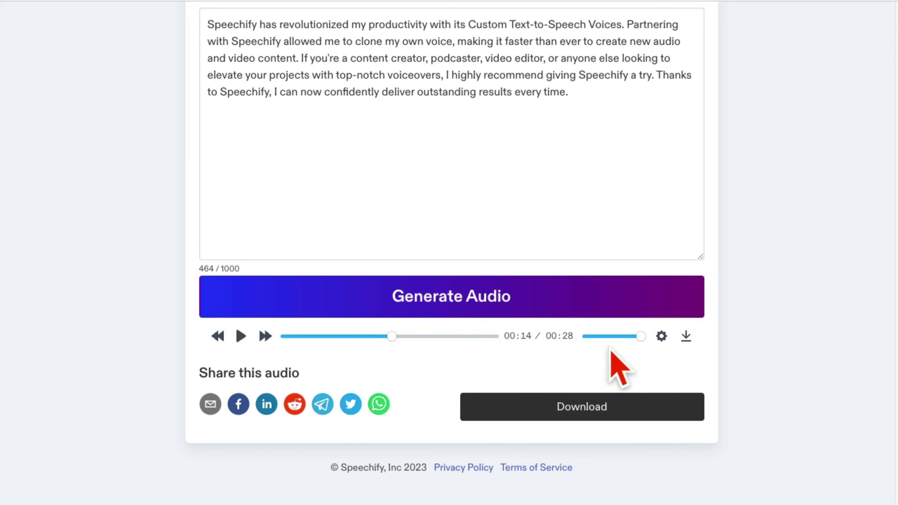
scroll(612, 360, "up", 5)
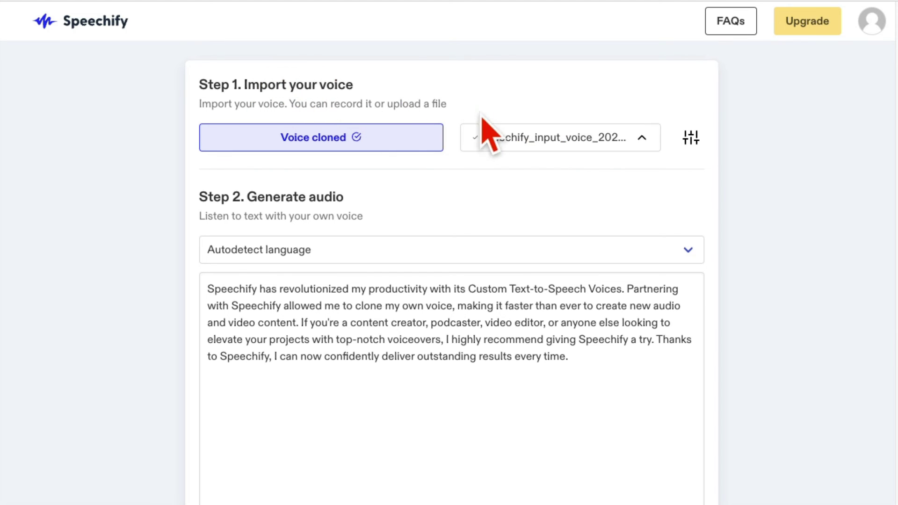
mouse_move(603, 285)
scroll(604, 290, "down", 4)
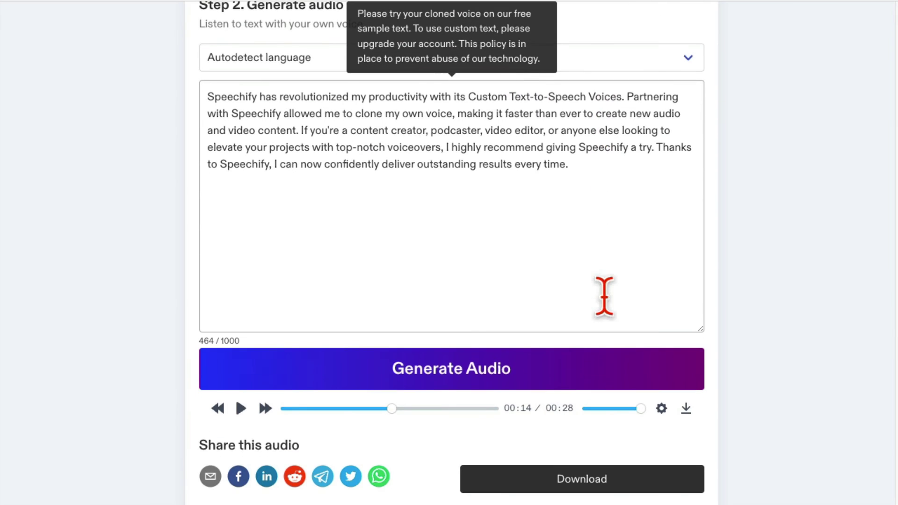
scroll(479, 287, "down", 2)
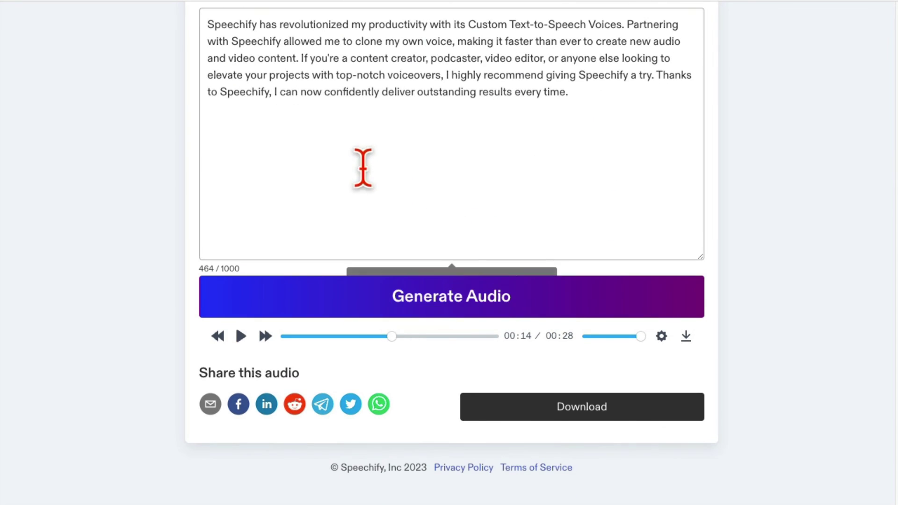
scroll(423, 221, "up", 3)
scroll(519, 260, "down", 3)
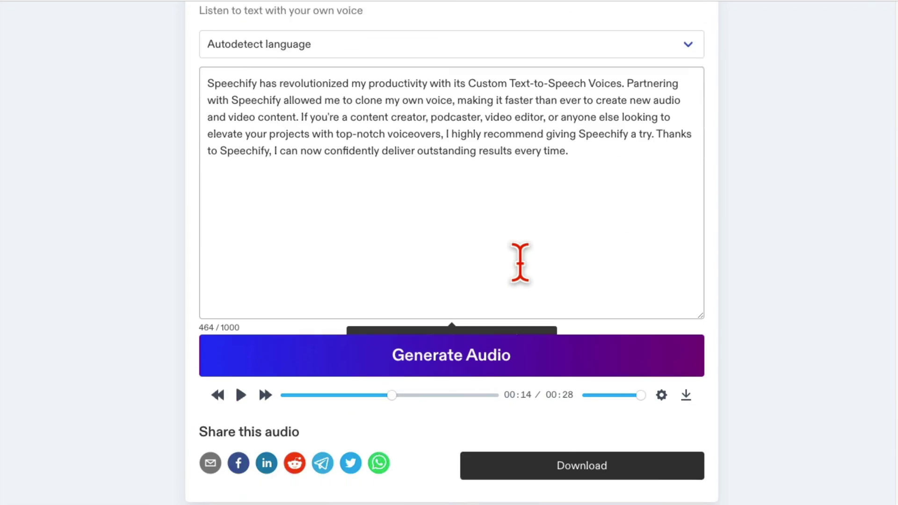
left_click(666, 344)
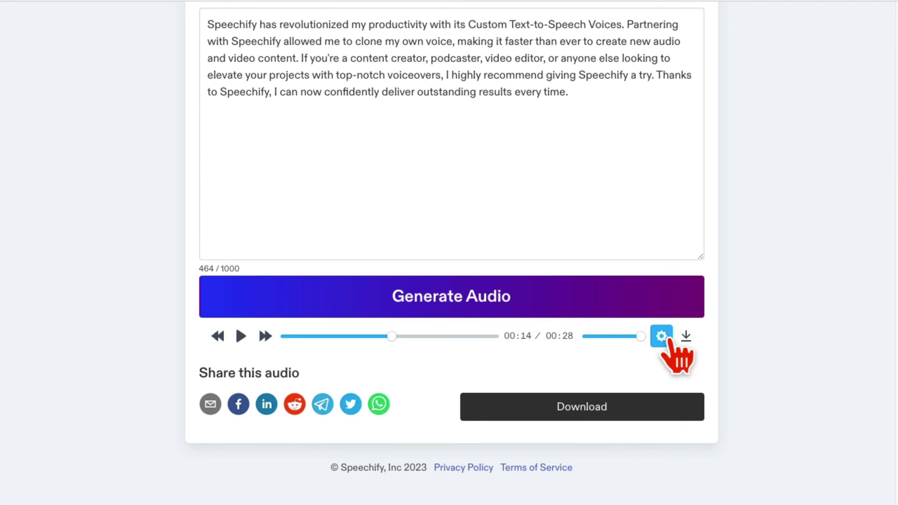
left_click(667, 341)
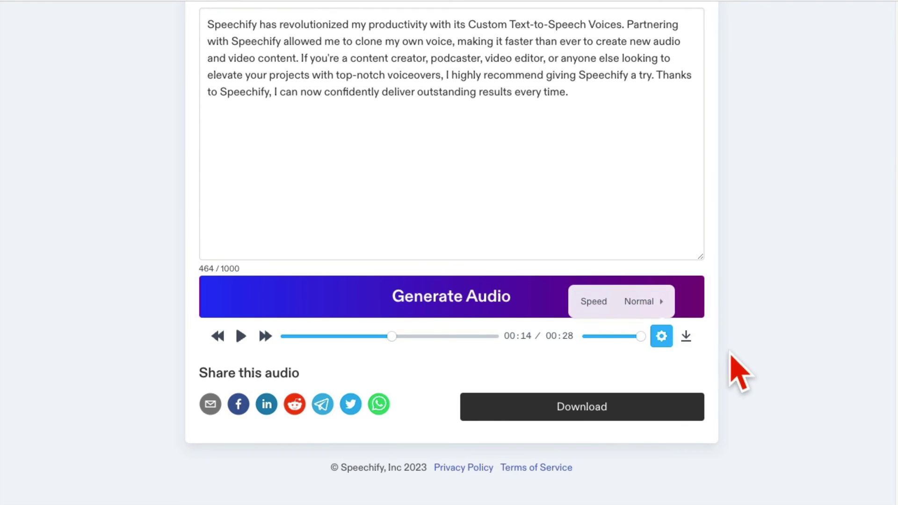
left_click(736, 371)
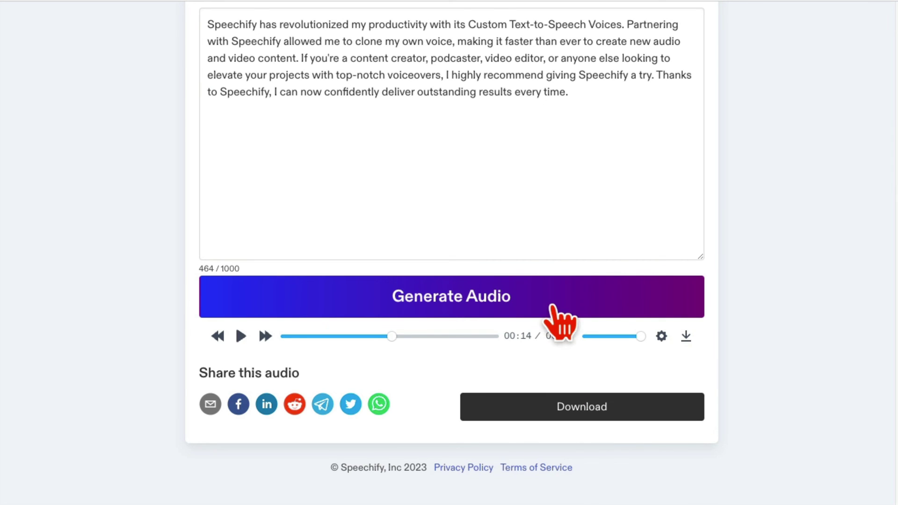
scroll(563, 321, "up", 4)
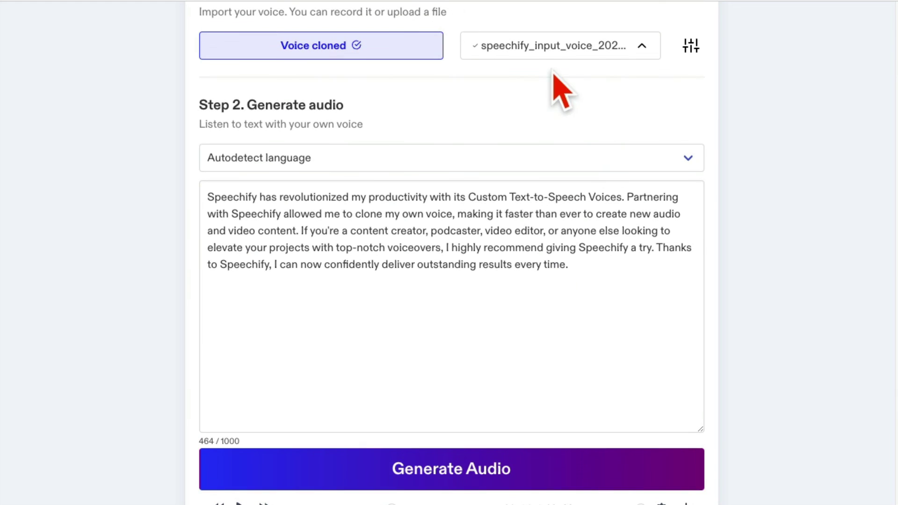
mouse_move(576, 253)
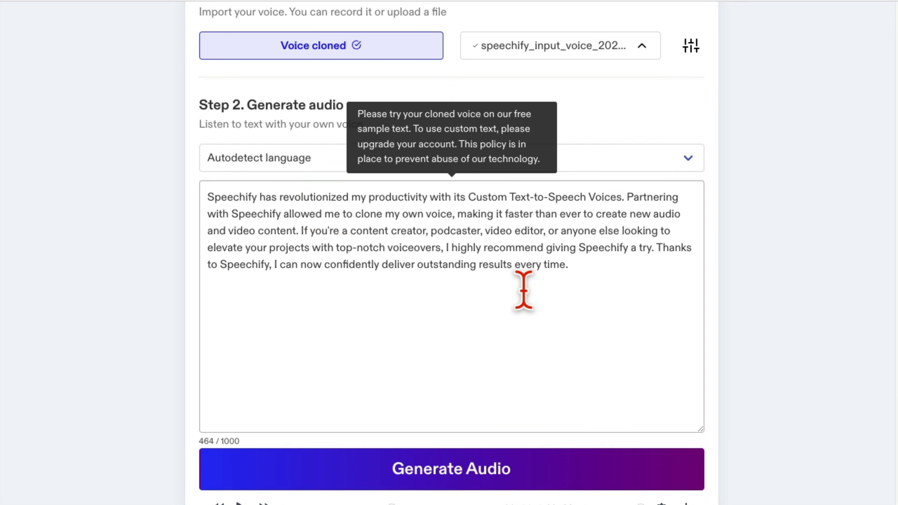
scroll(526, 287, "down", 4)
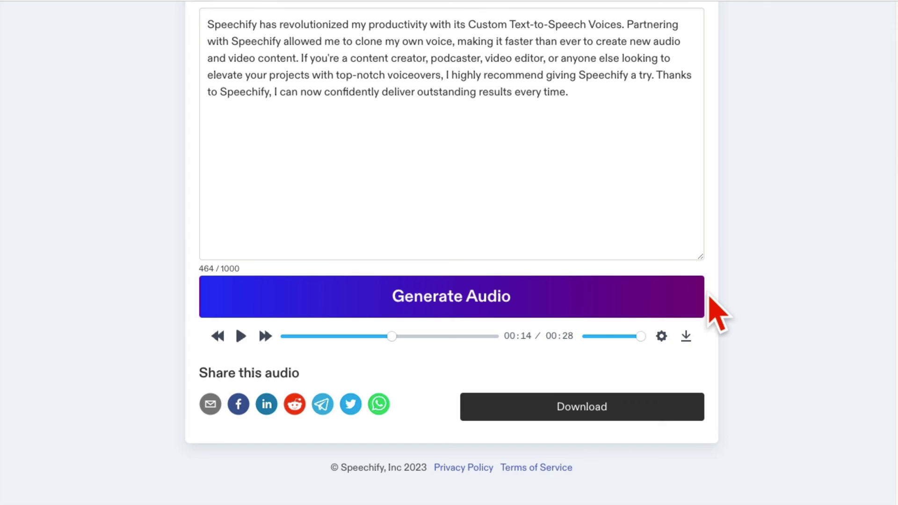
scroll(712, 310, "up", 1)
scroll(411, 210, "up", 5)
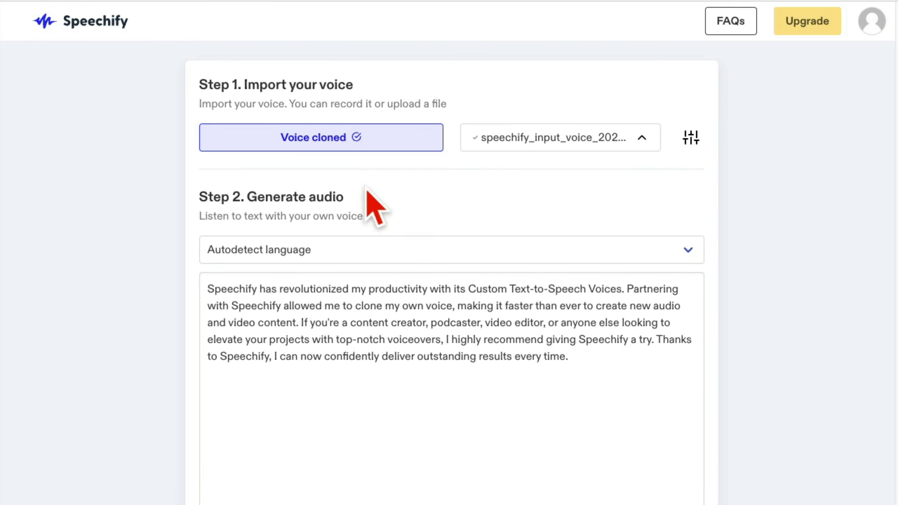